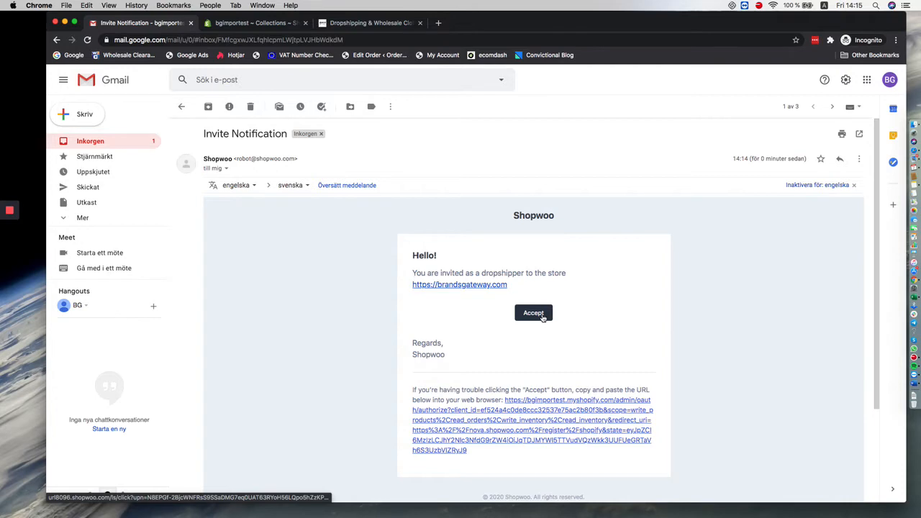
Step: Accept the BrandsGateway dropshipper invitation and install the unlisted BrandsGateway Dropshipping app in the bgimportest store
{"action": "left_click", "coordinate": [533, 312]}
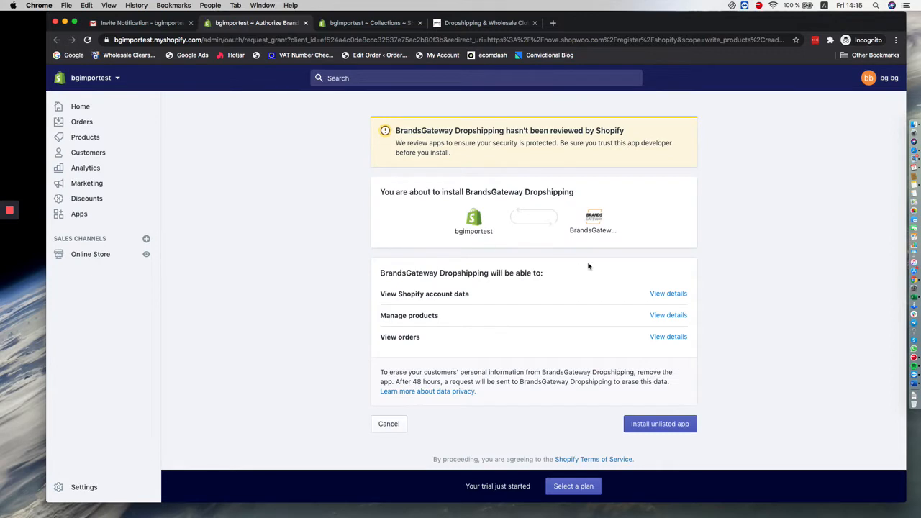
{"action": "left_click", "coordinate": [675, 430]}
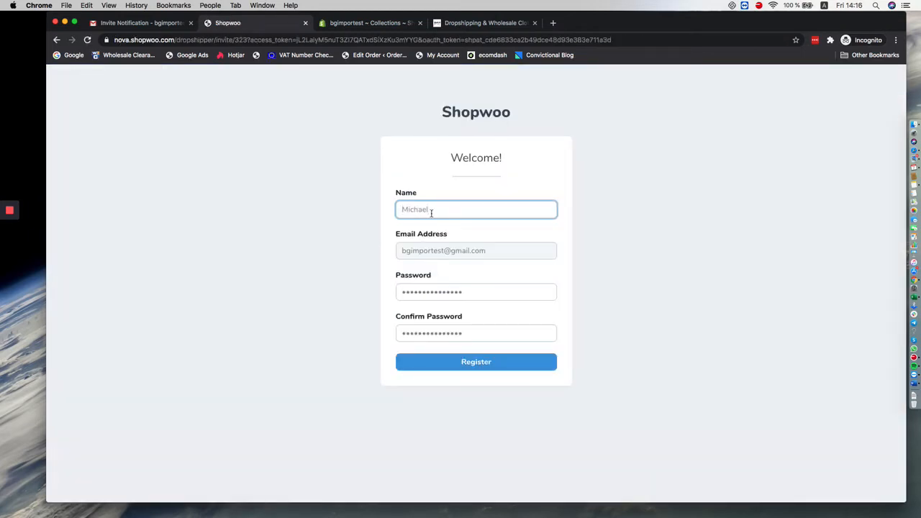
Step: Register the Shopwoo account with the account password and its confirmation, and validate the Shopify store's API connection
{"action": "double_click", "coordinate": [440, 292]}
{"action": "type", "text": "••••••••"}
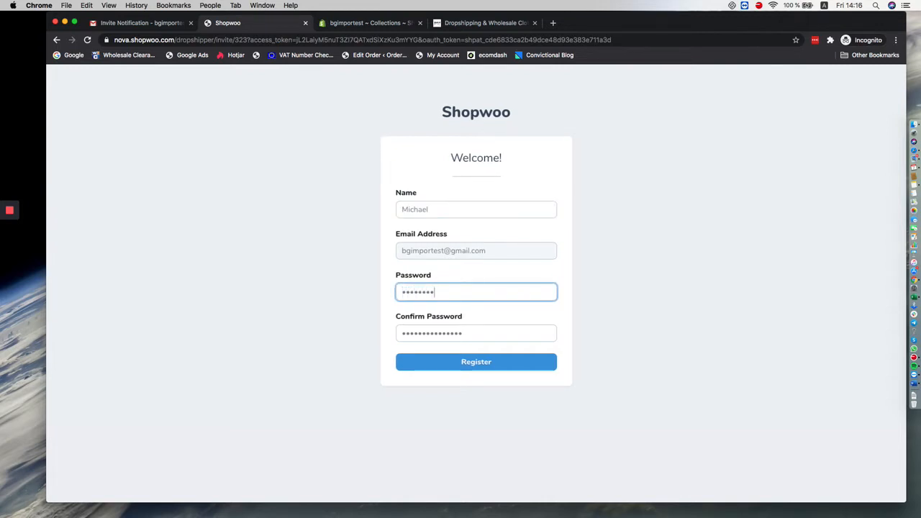
{"action": "key", "text": "Tab"}
{"action": "type", "text": "••••••••"}
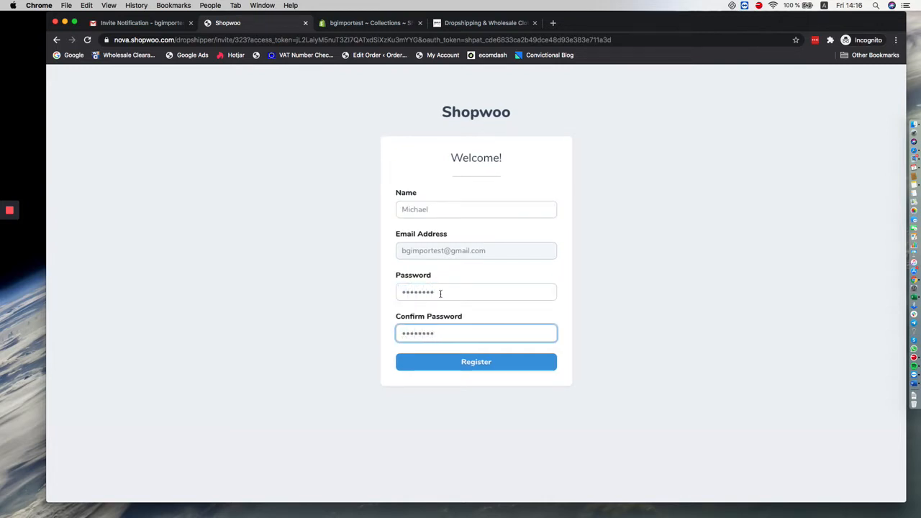
{"action": "left_click", "coordinate": [477, 361]}
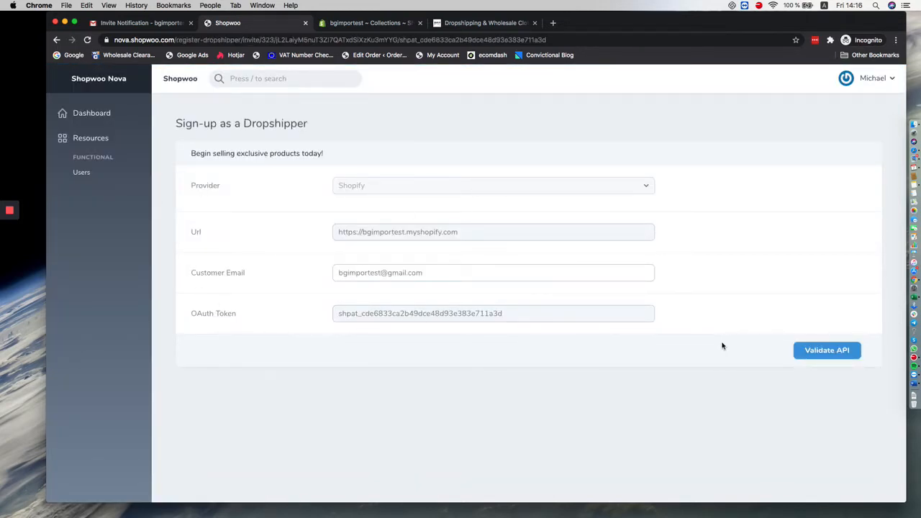
{"action": "left_click", "coordinate": [824, 352]}
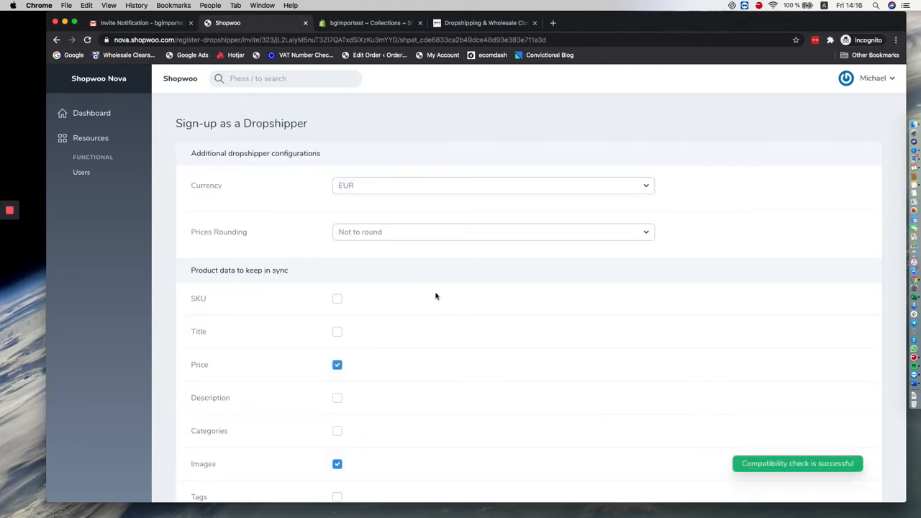
Step: Set the dropshipper currency to USD and the prices rounding to xxx9.00
{"action": "scroll", "coordinate": [452, 291], "scroll_direction": "down", "scroll_amount": 2}
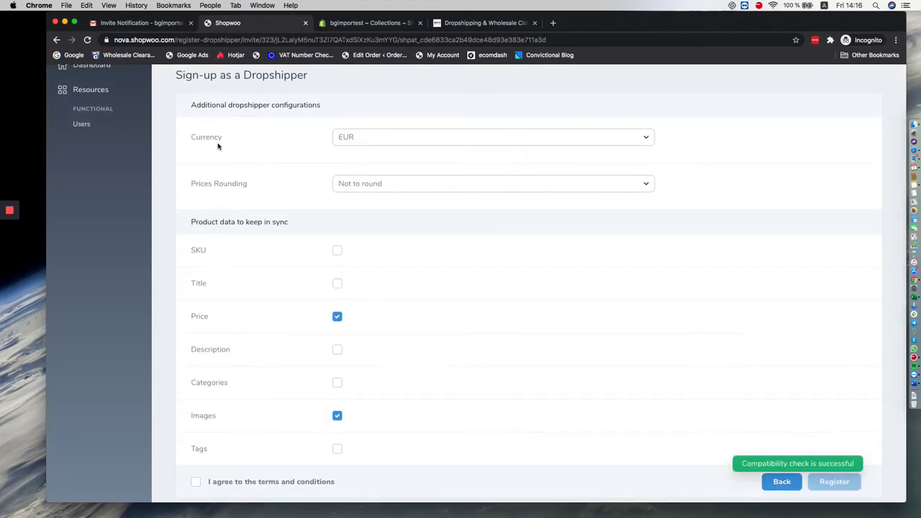
{"action": "left_click", "coordinate": [383, 138]}
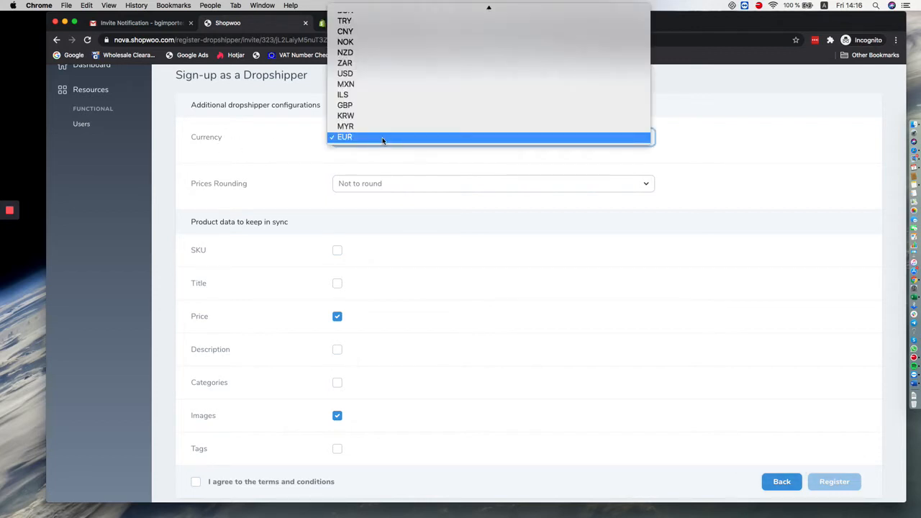
{"action": "scroll", "coordinate": [371, 117], "scroll_direction": "up", "scroll_amount": 2}
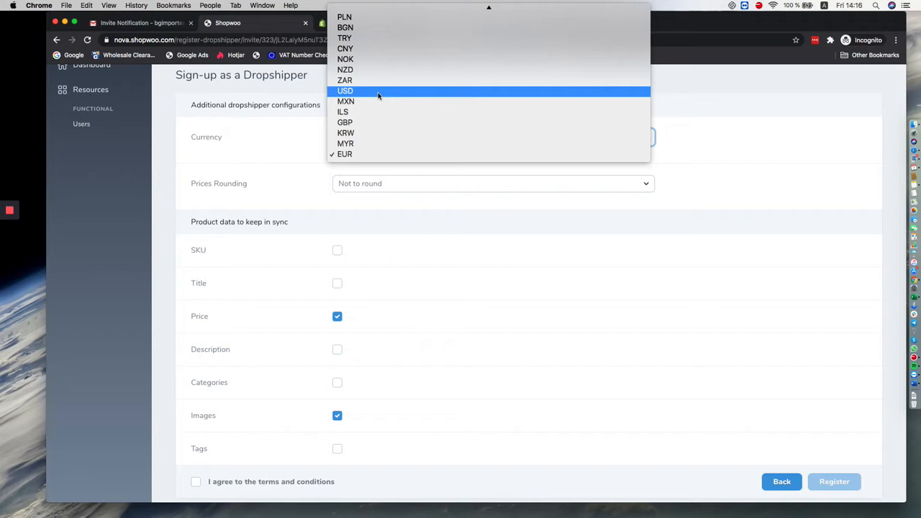
{"action": "left_click", "coordinate": [379, 94]}
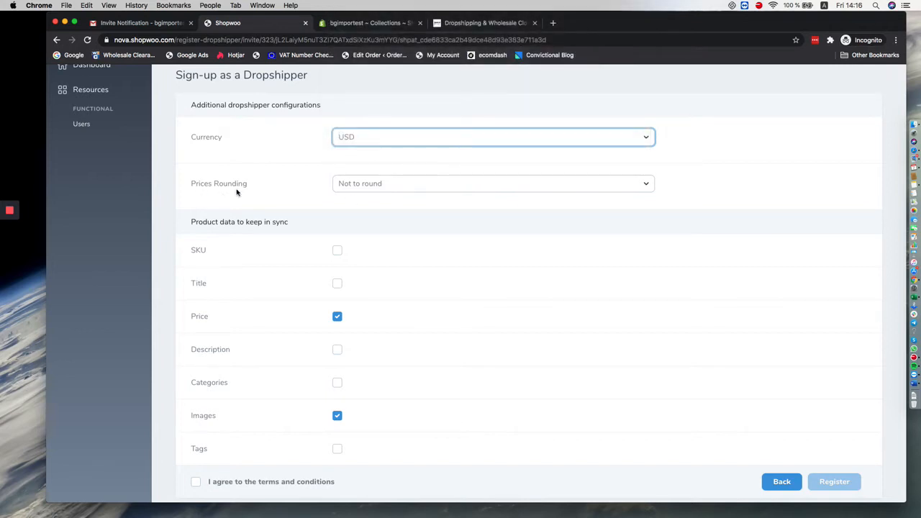
{"action": "left_click", "coordinate": [392, 189]}
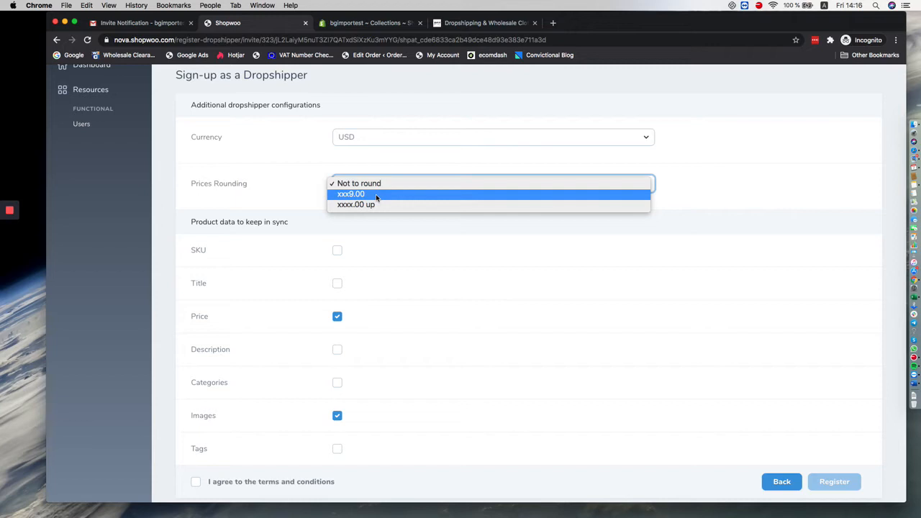
{"action": "left_click", "coordinate": [376, 196]}
Step: Agree to the terms and conditions and submit the dropshipper registration with only Price and Images kept in sync
{"action": "scroll", "coordinate": [382, 212], "scroll_direction": "down", "scroll_amount": 1}
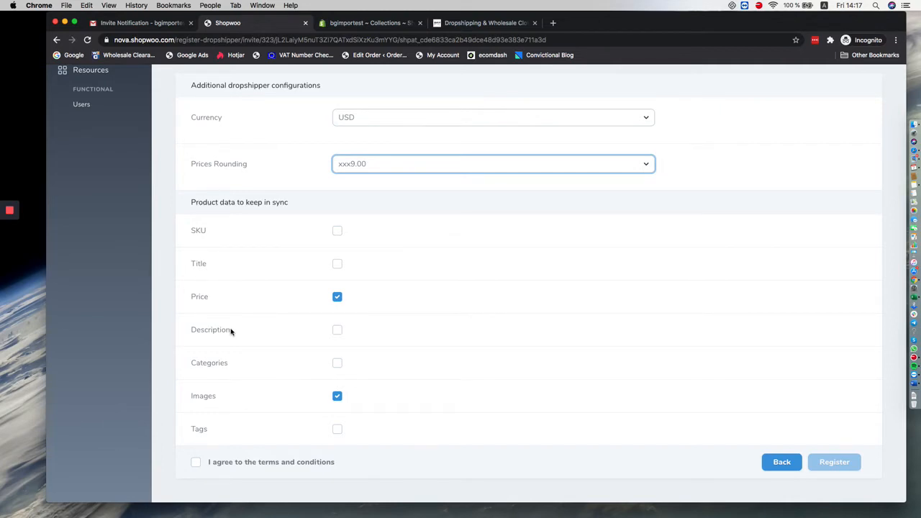
{"action": "left_click", "coordinate": [336, 265]}
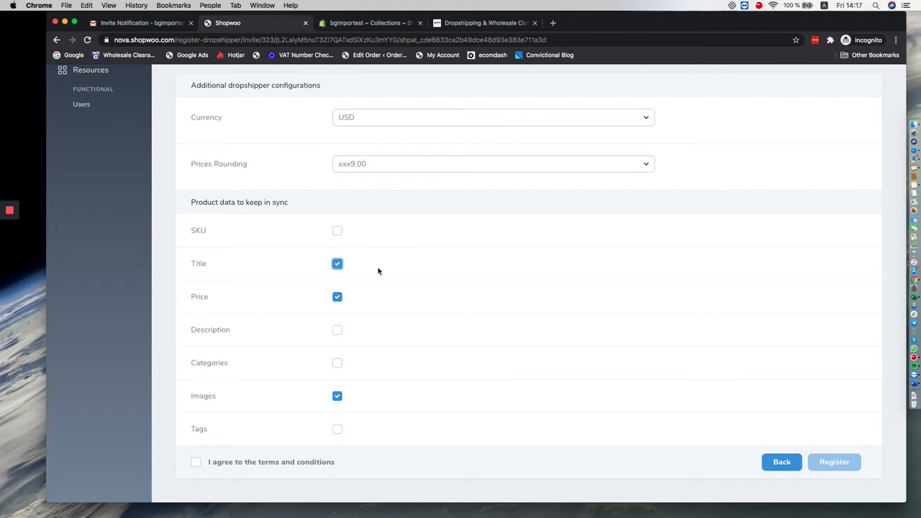
{"action": "left_click", "coordinate": [338, 264]}
{"action": "left_click", "coordinate": [196, 463]}
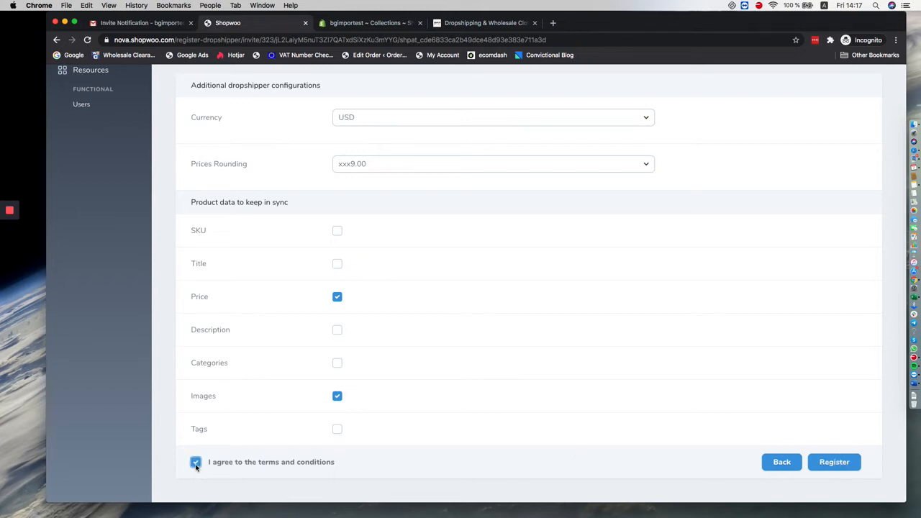
{"action": "left_click", "coordinate": [835, 464]}
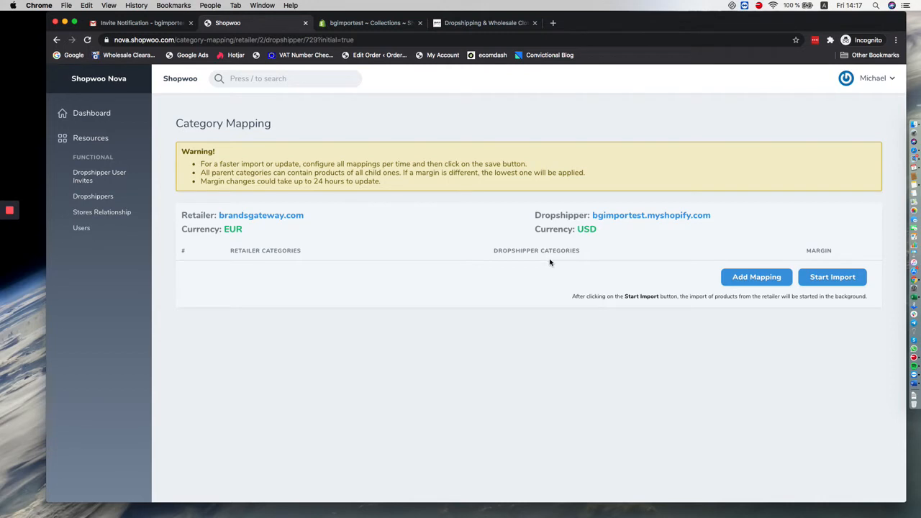
Step: Add a first category mapping row and review the bgimportest store's collections in Shopify before returning to Shopwoo
{"action": "left_click", "coordinate": [740, 279]}
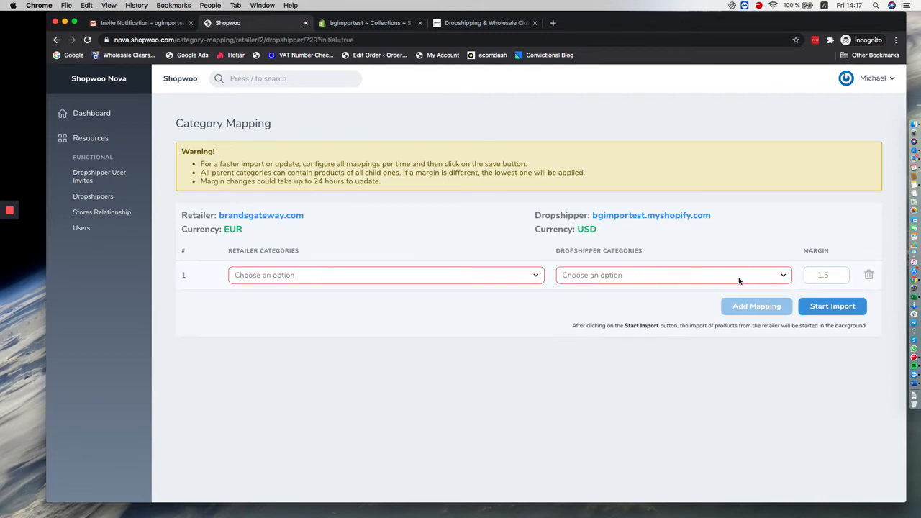
{"action": "left_click", "coordinate": [336, 24]}
{"action": "scroll", "coordinate": [410, 214], "scroll_direction": "down", "scroll_amount": 2}
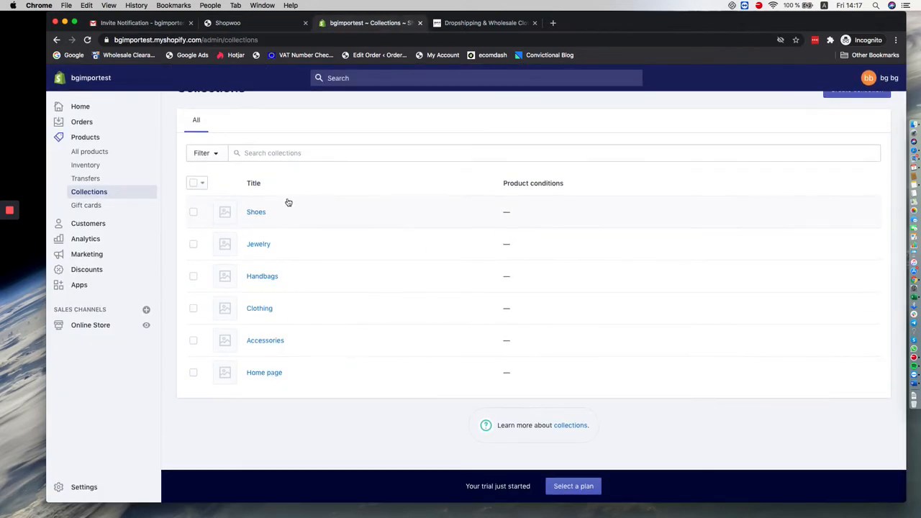
{"action": "left_click", "coordinate": [274, 24]}
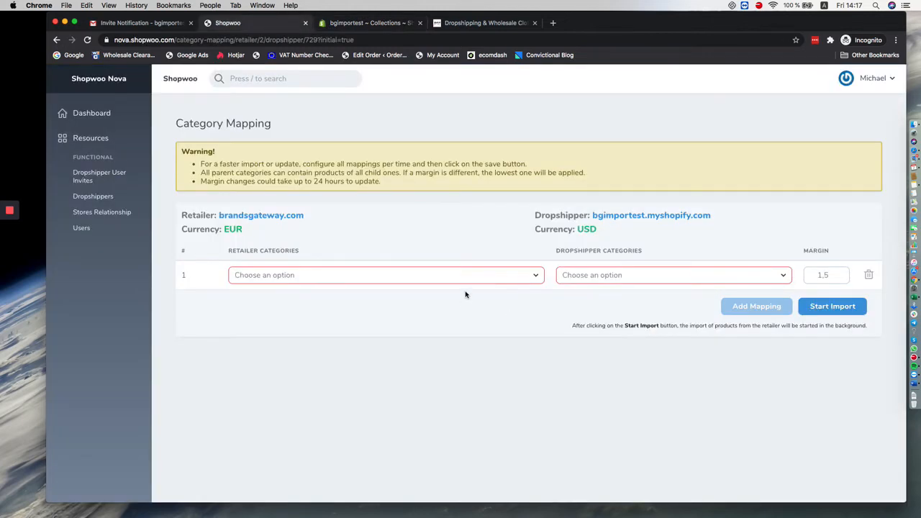
Step: Map the retailer category Accessories > Men > Belts to the dropshipper category Accessories with a margin of 2
{"action": "left_click", "coordinate": [494, 277]}
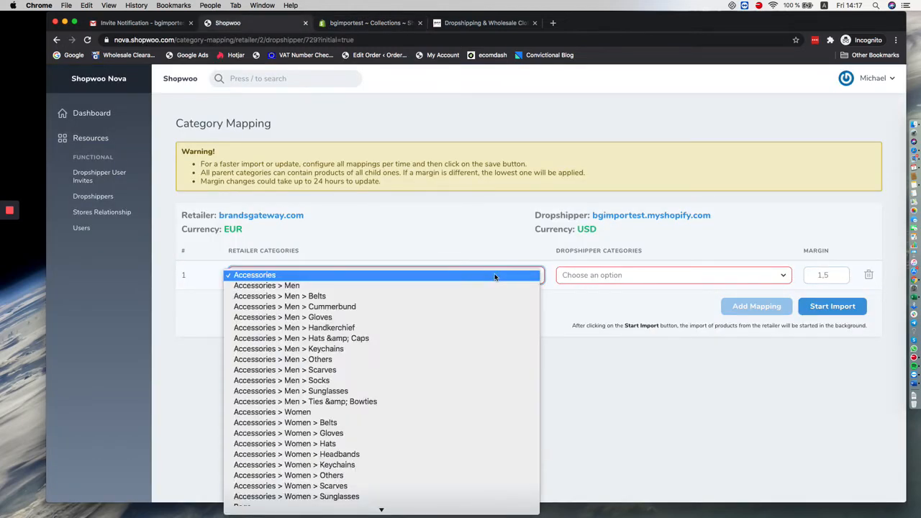
{"action": "scroll", "coordinate": [484, 349], "scroll_direction": "down", "scroll_amount": 3}
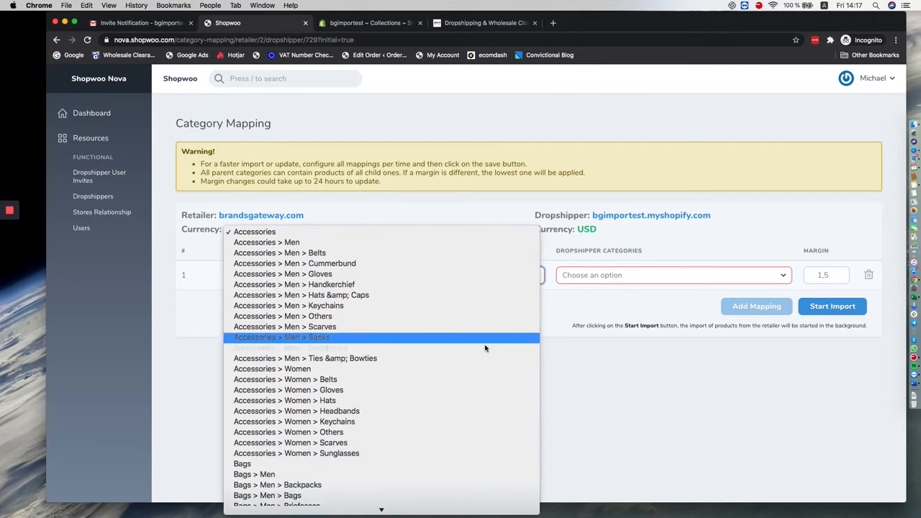
{"action": "scroll", "coordinate": [485, 348], "scroll_direction": "down", "scroll_amount": 2}
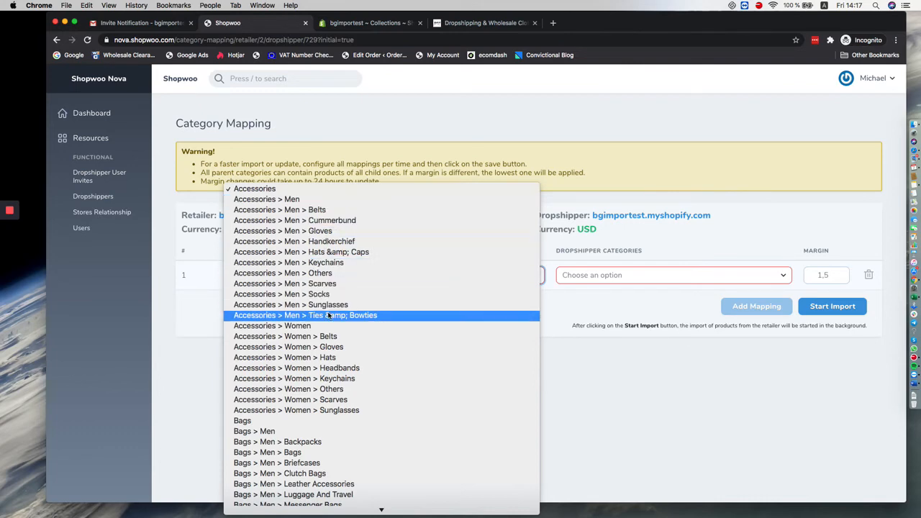
{"action": "left_click", "coordinate": [623, 320]}
{"action": "left_click", "coordinate": [609, 277]}
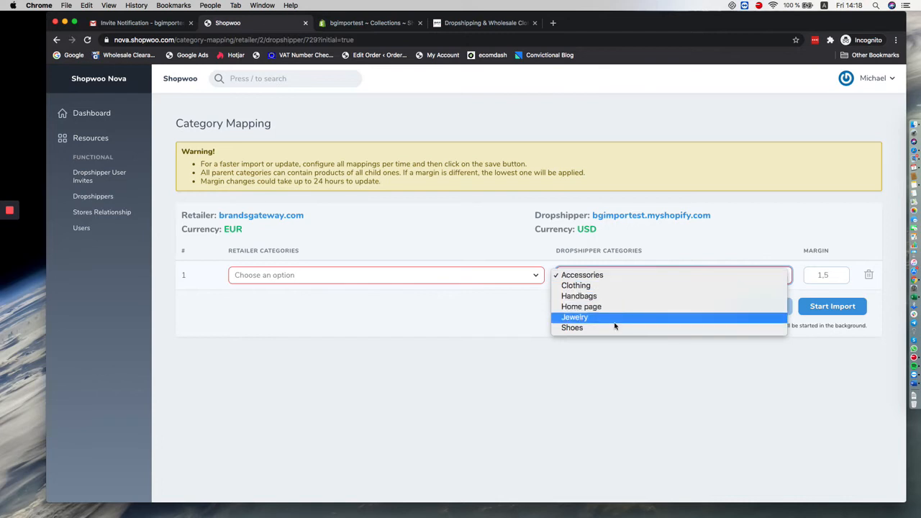
{"action": "left_click", "coordinate": [629, 279]}
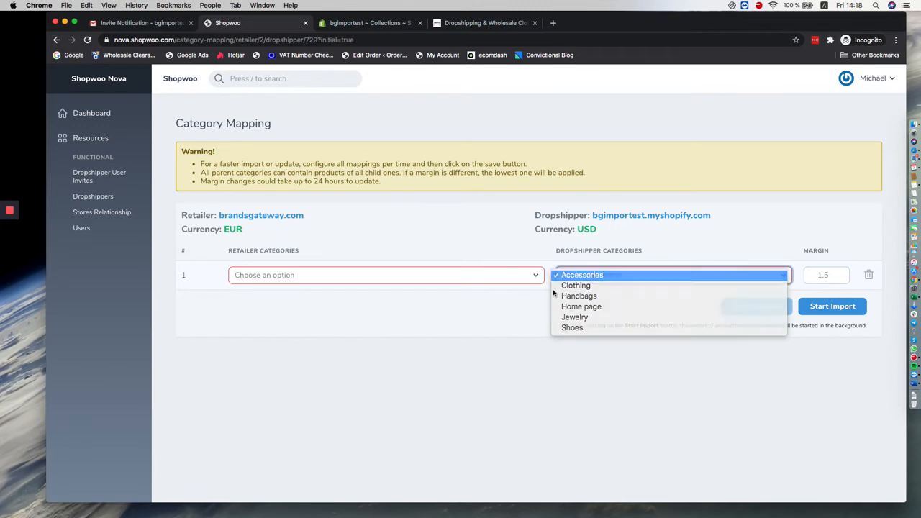
{"action": "left_click", "coordinate": [516, 277]}
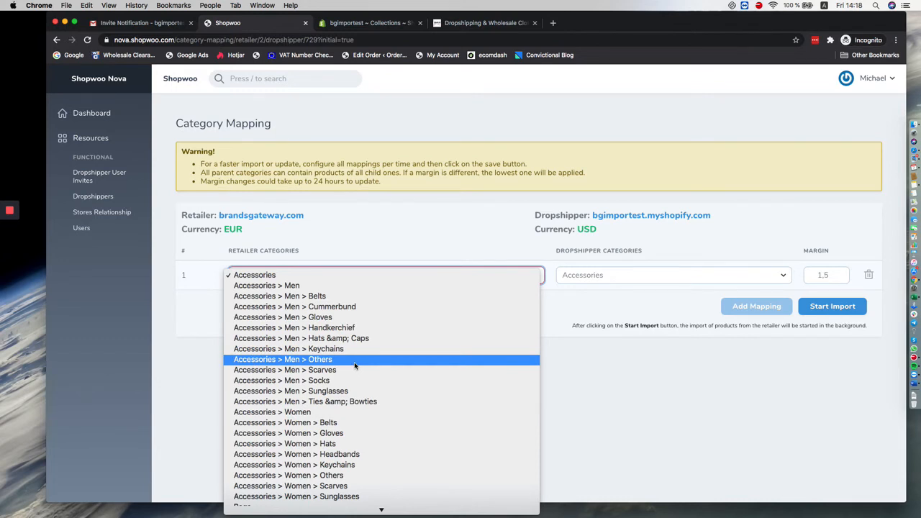
{"action": "left_click", "coordinate": [360, 301]}
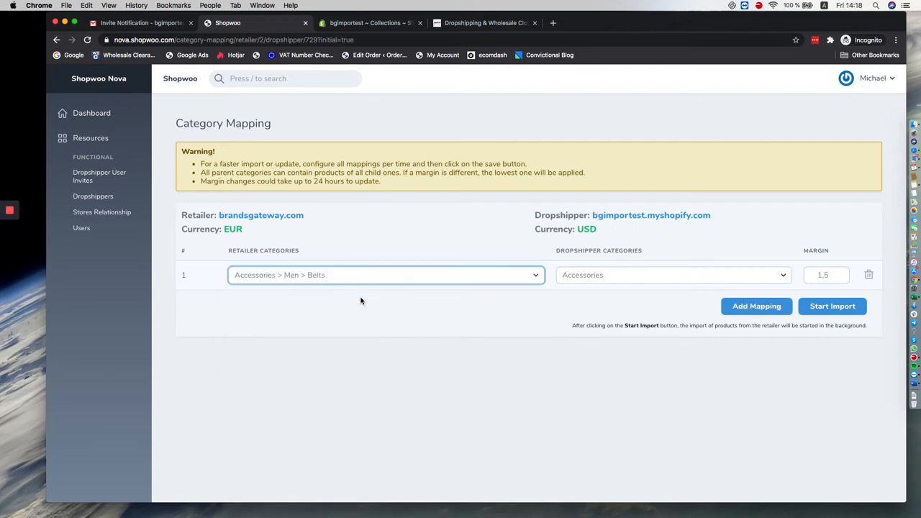
{"action": "double_click", "coordinate": [824, 276]}
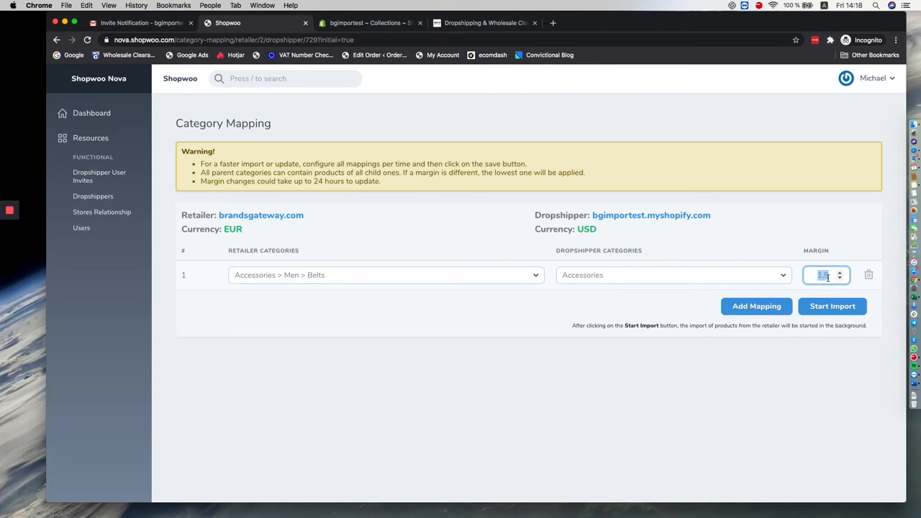
{"action": "type", "text": "2"}
Step: Add a second mapping from the retailer category Accessories > Women to the dropshipper category Accessories
{"action": "left_click", "coordinate": [739, 307]}
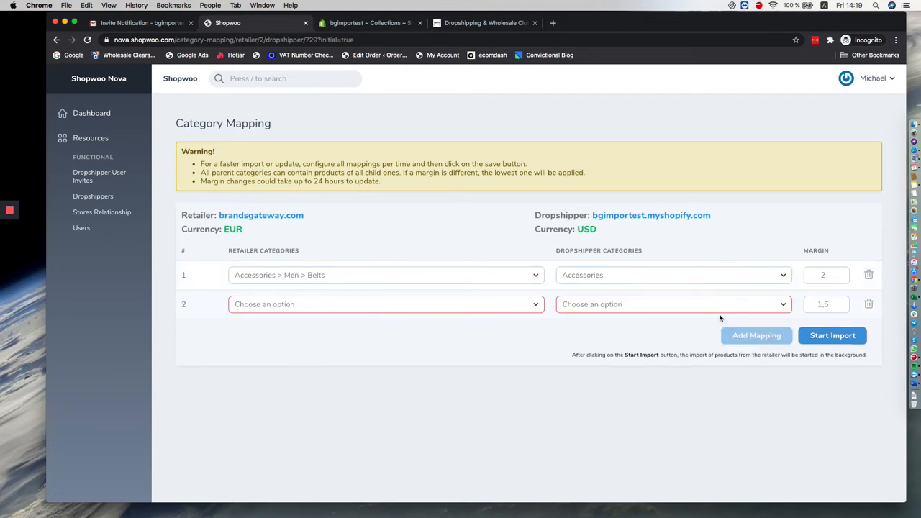
{"action": "left_click", "coordinate": [505, 304]}
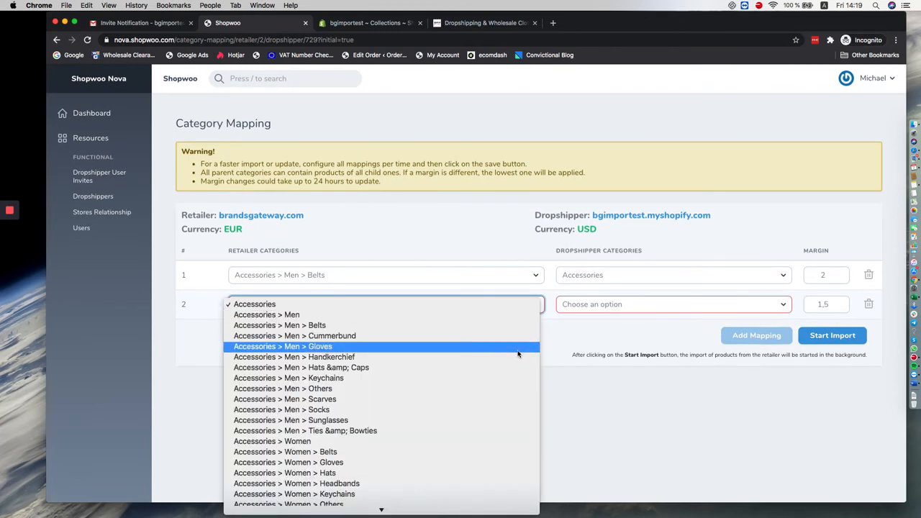
{"action": "scroll", "coordinate": [518, 354], "scroll_direction": "down", "scroll_amount": 5}
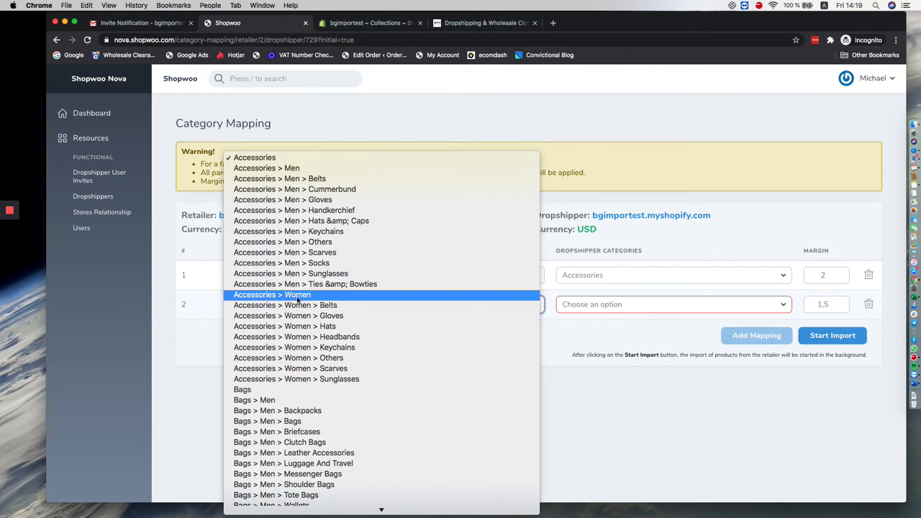
{"action": "left_click", "coordinate": [593, 310]}
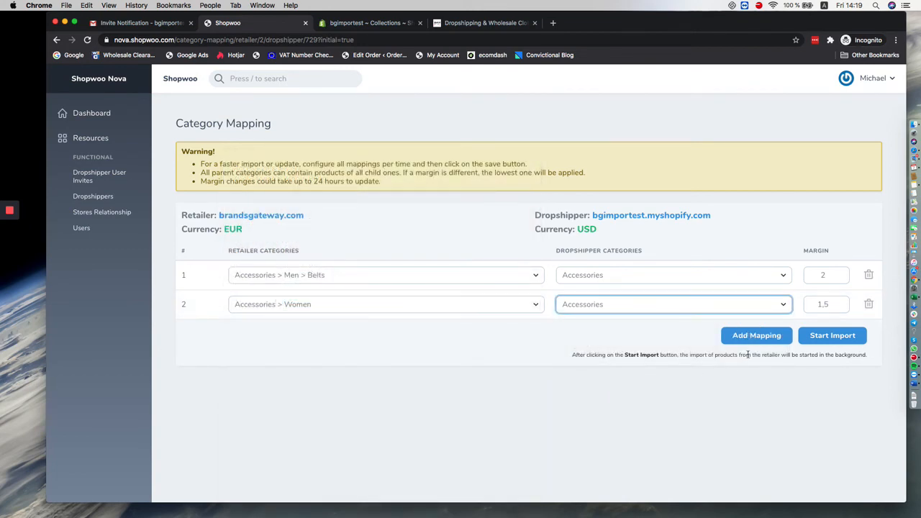
Step: Add a third mapping from the retailer category Clothing > Women > Dresses to the dropshipper category Clothing
{"action": "left_click", "coordinate": [749, 338]}
{"action": "left_click", "coordinate": [485, 336]}
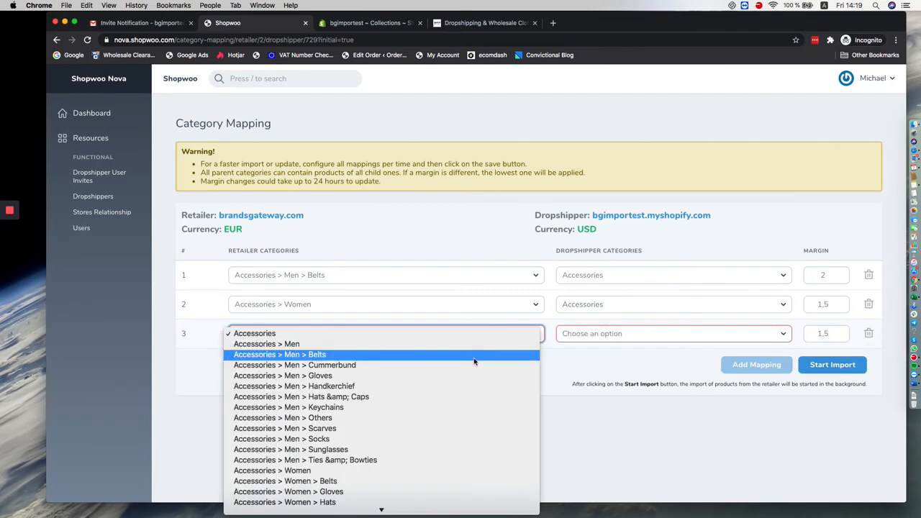
{"action": "scroll", "coordinate": [401, 296], "scroll_direction": "down", "scroll_amount": 10}
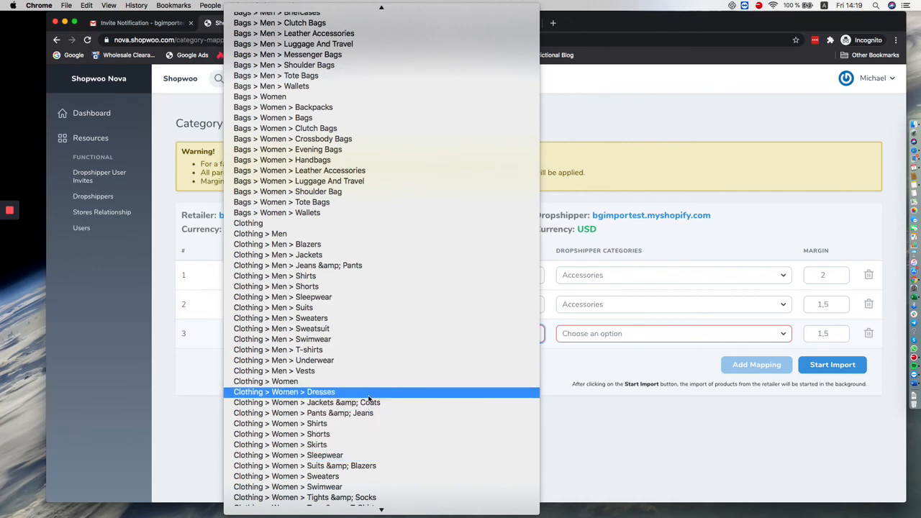
{"action": "left_click", "coordinate": [345, 391]}
{"action": "left_click", "coordinate": [602, 333]}
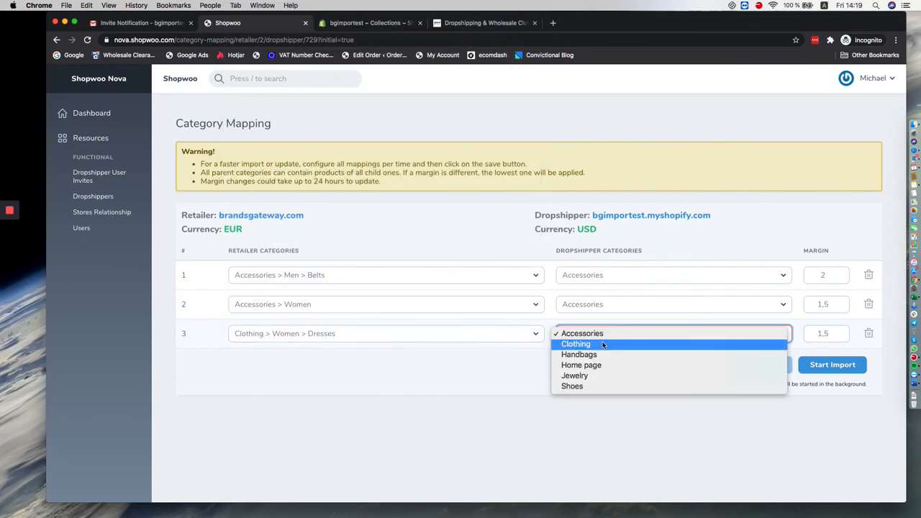
{"action": "left_click", "coordinate": [573, 345]}
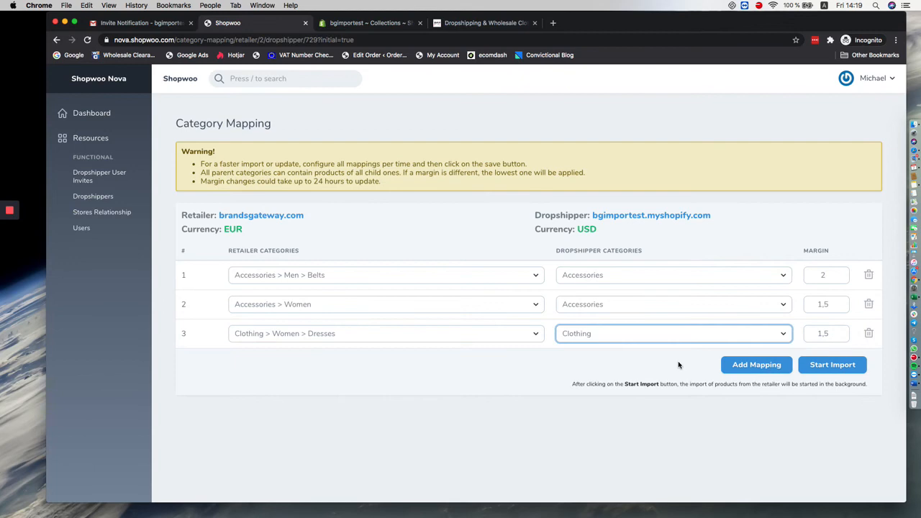
Step: Add a fourth mapping from the retailer category Shoes > Men > Sneakers to the dropshipper category Shoes
{"action": "left_click", "coordinate": [759, 364]}
{"action": "left_click", "coordinate": [427, 364]}
{"action": "scroll", "coordinate": [424, 392], "scroll_direction": "down", "scroll_amount": 20}
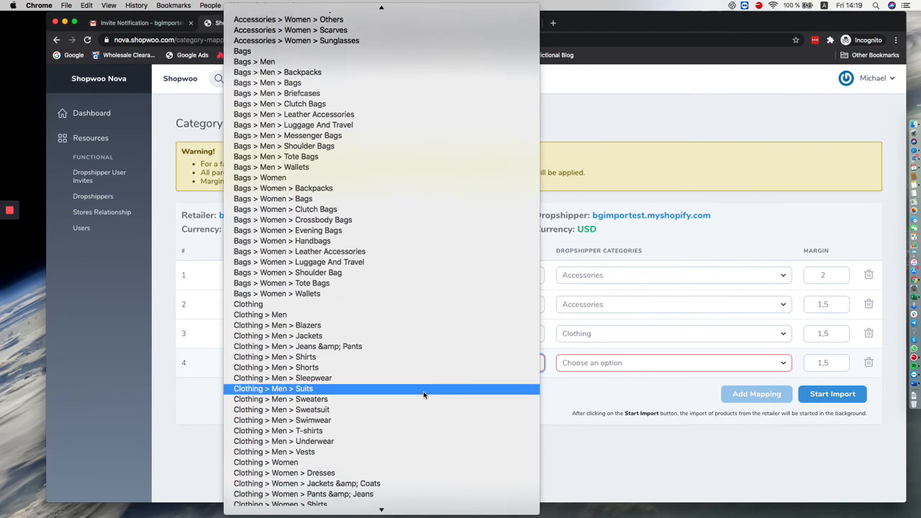
{"action": "scroll", "coordinate": [423, 394], "scroll_direction": "down", "scroll_amount": 7}
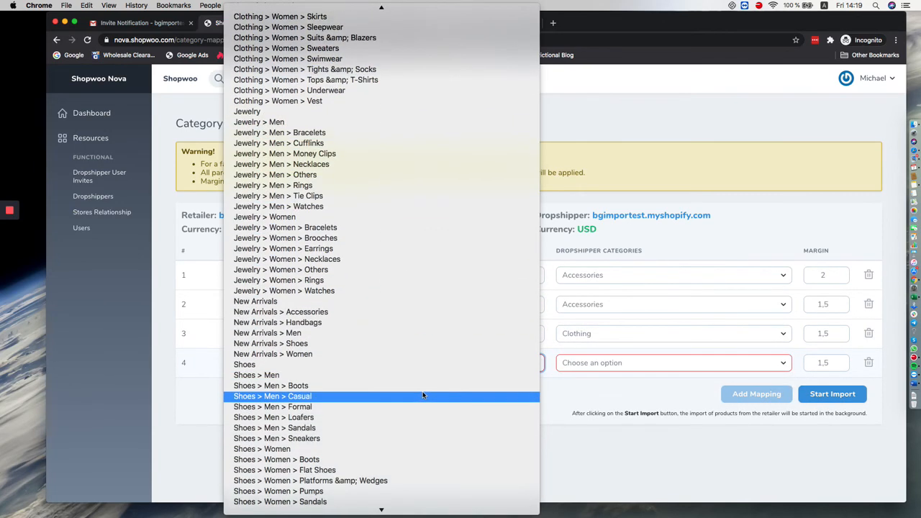
{"action": "left_click", "coordinate": [403, 438]}
{"action": "left_click", "coordinate": [624, 362]}
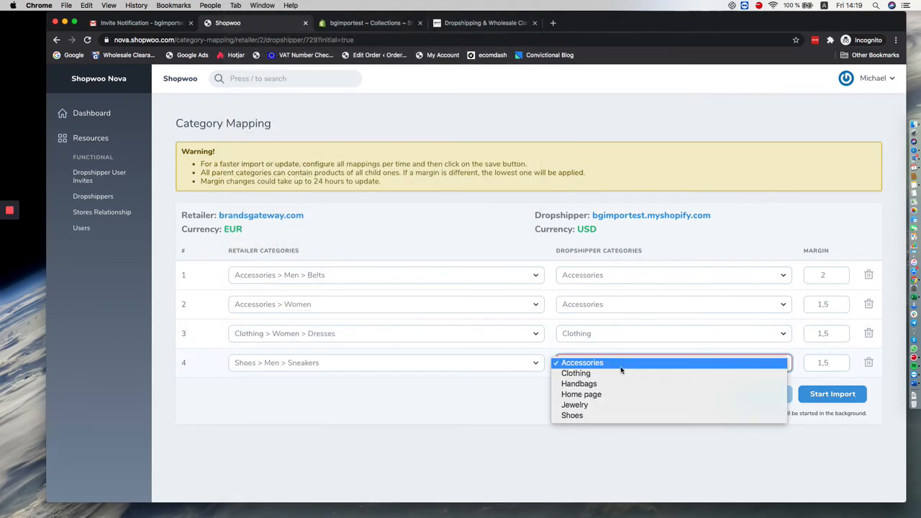
{"action": "left_click", "coordinate": [600, 412]}
Step: Set the margin to 1,9 for the Accessories > Women mapping and to 1,8 for the Clothing > Women > Dresses mapping
{"action": "double_click", "coordinate": [823, 305]}
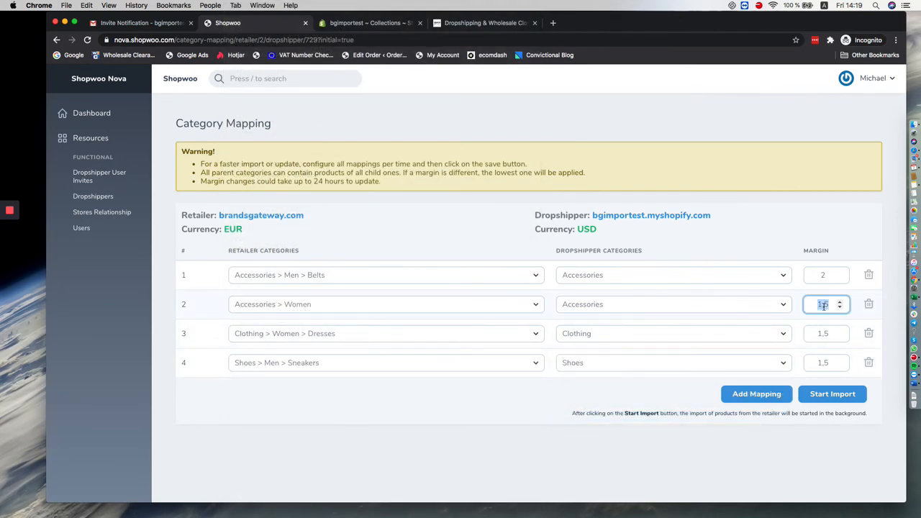
{"action": "type", "text": "1,9"}
{"action": "double_click", "coordinate": [818, 331]}
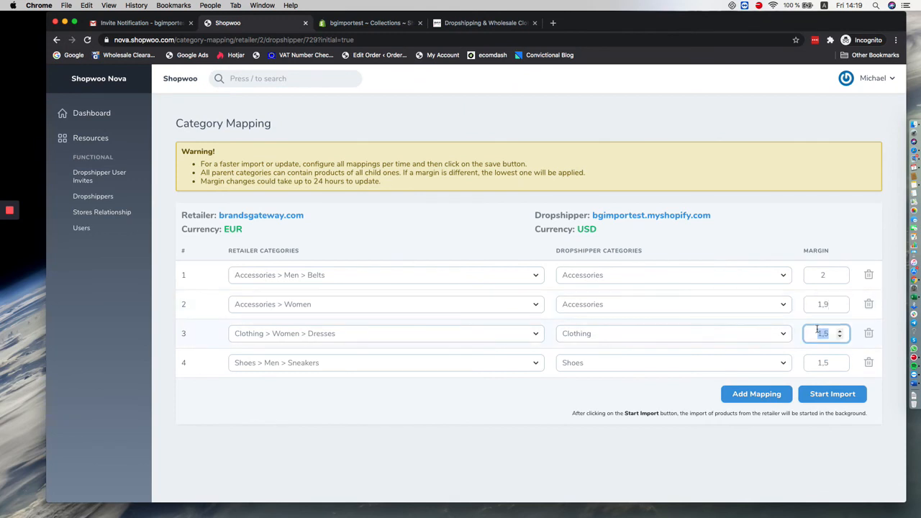
{"action": "type", "text": "1,8"}
Step: Set the margin of the Shoes > Men > Sneakers mapping to 1,9
{"action": "double_click", "coordinate": [819, 360]}
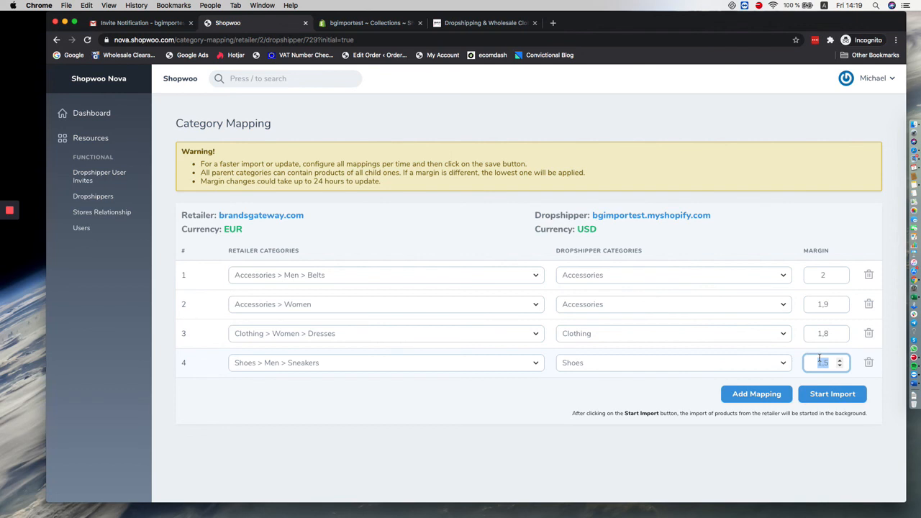
{"action": "type", "text": "1,9"}
{"action": "left_click", "coordinate": [803, 449]}
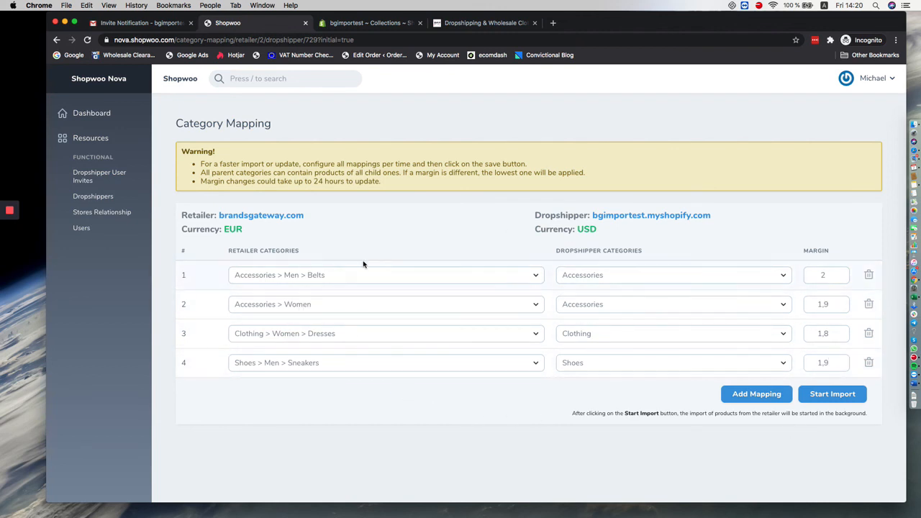
Step: Start the import of the mapped categories, and switch to the bgimportest Shopify admin to view all its products
{"action": "left_click", "coordinate": [821, 395]}
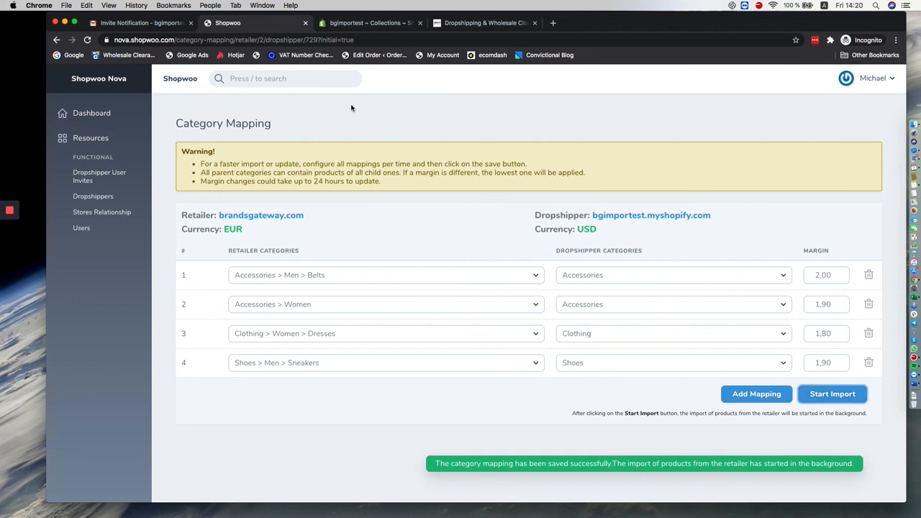
{"action": "left_click", "coordinate": [351, 27]}
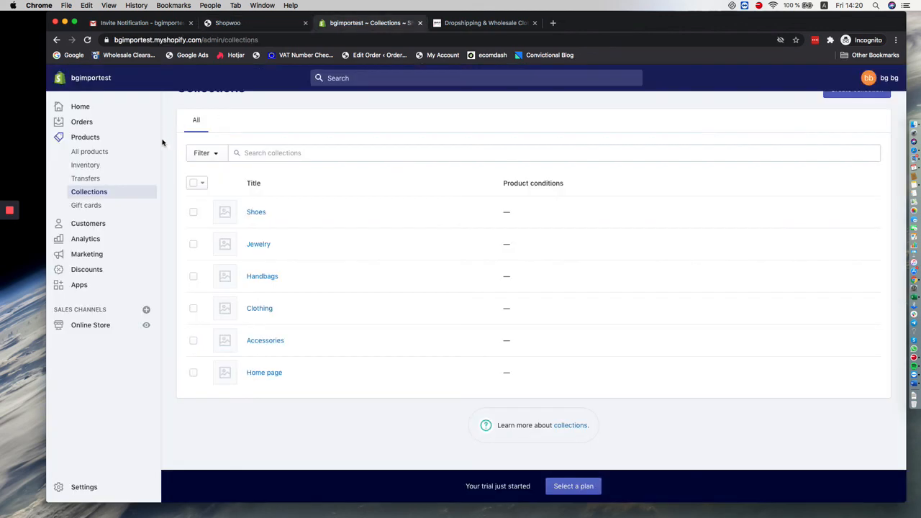
{"action": "left_click", "coordinate": [96, 151]}
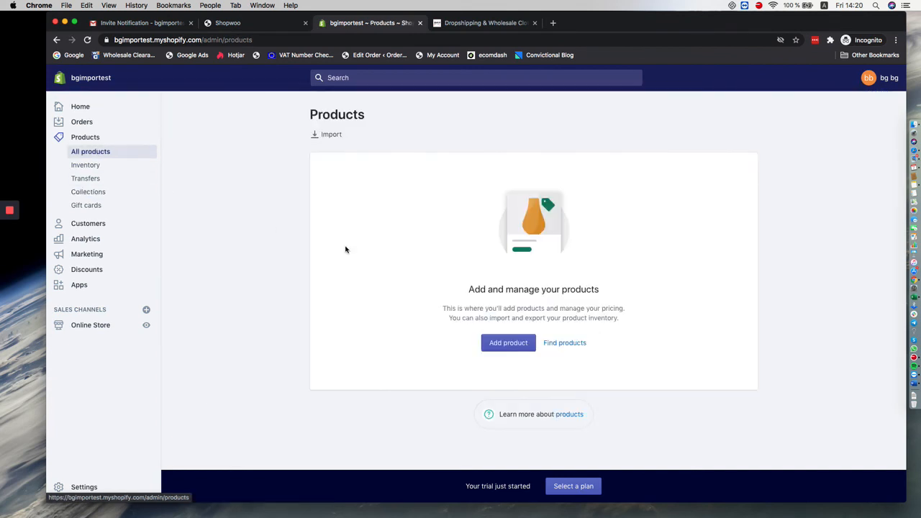